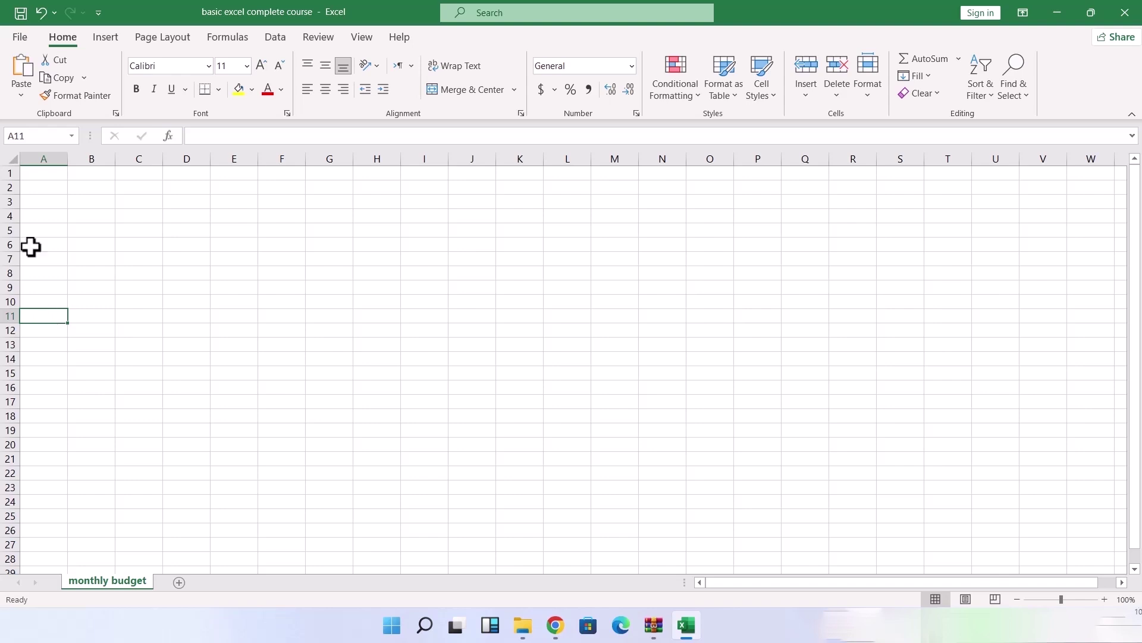
Step: Enter the title 'Monthly Budget for EIT Computer Institute' in cell A1
left_click(44, 170)
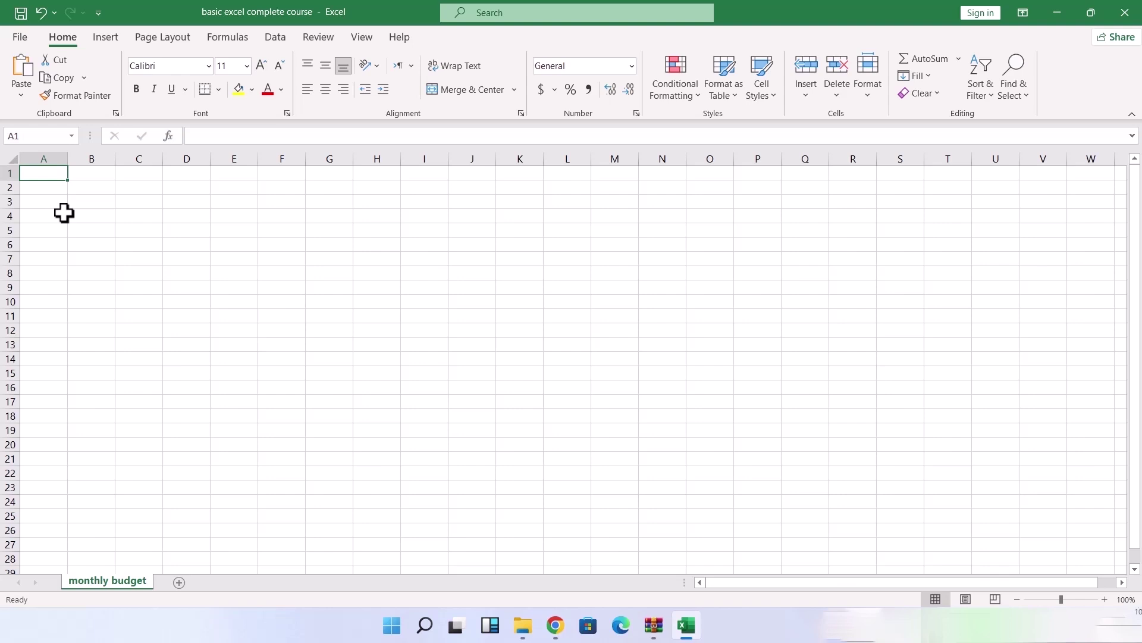
type("Monthly Budget for EIT Computer Institute")
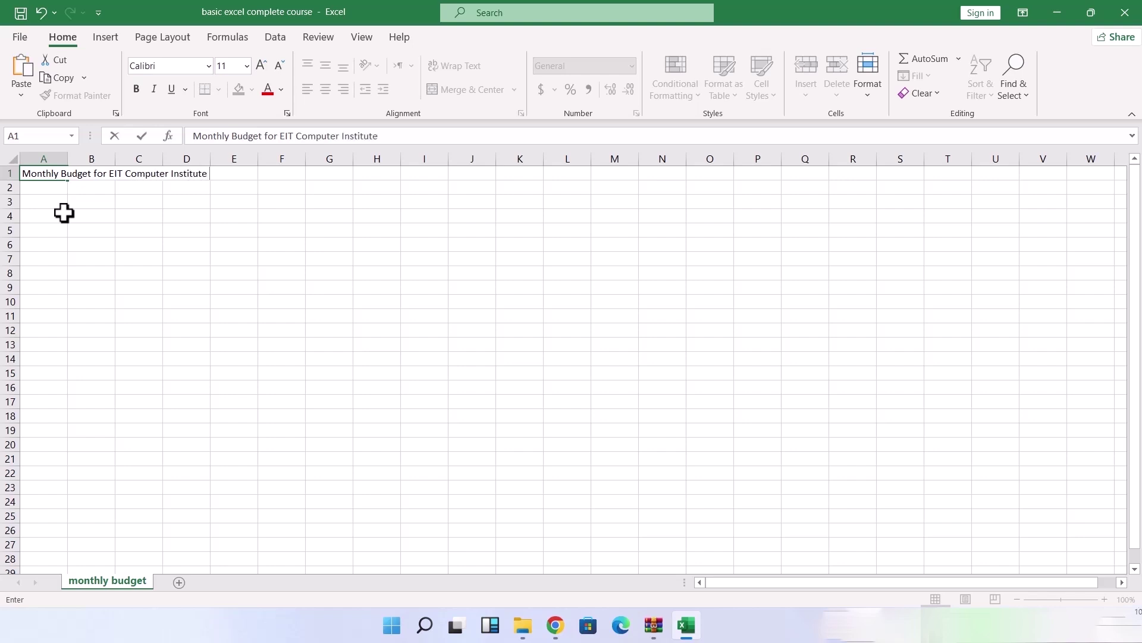
key("Return")
key("Return")
Step: Fill row 3 headers A3:E3 with Bills, Jan, Feb, Mar, April
type("Bills")
key("Tab")
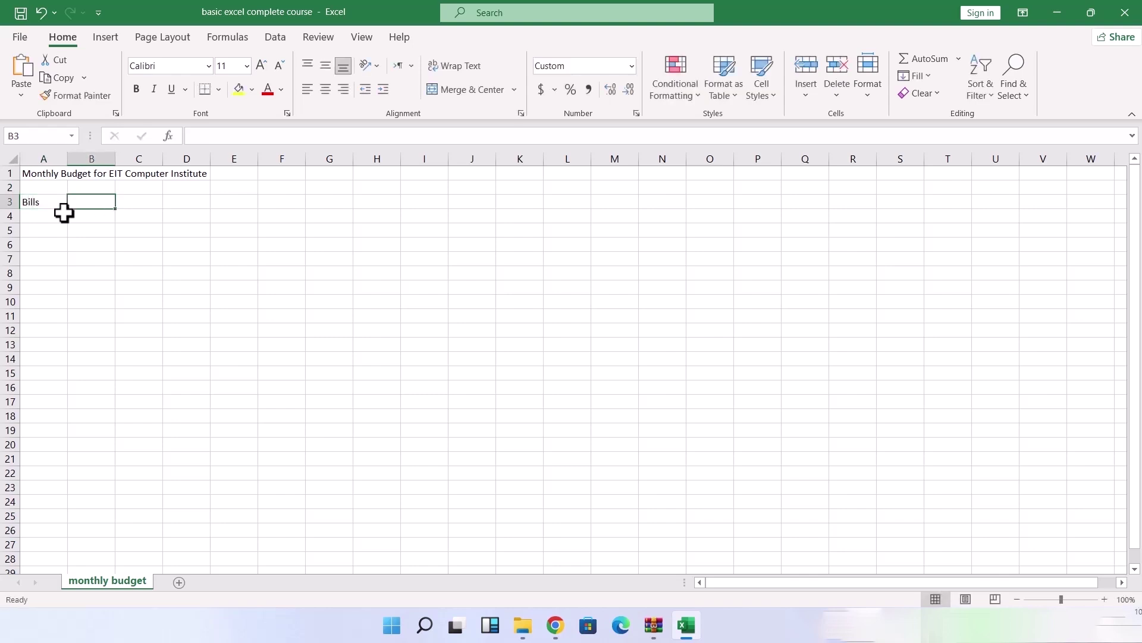
type("Jan")
key("Tab")
type("feb")
key("BackSpace")
key("BackSpace")
key("BackSpace")
type("Feb")
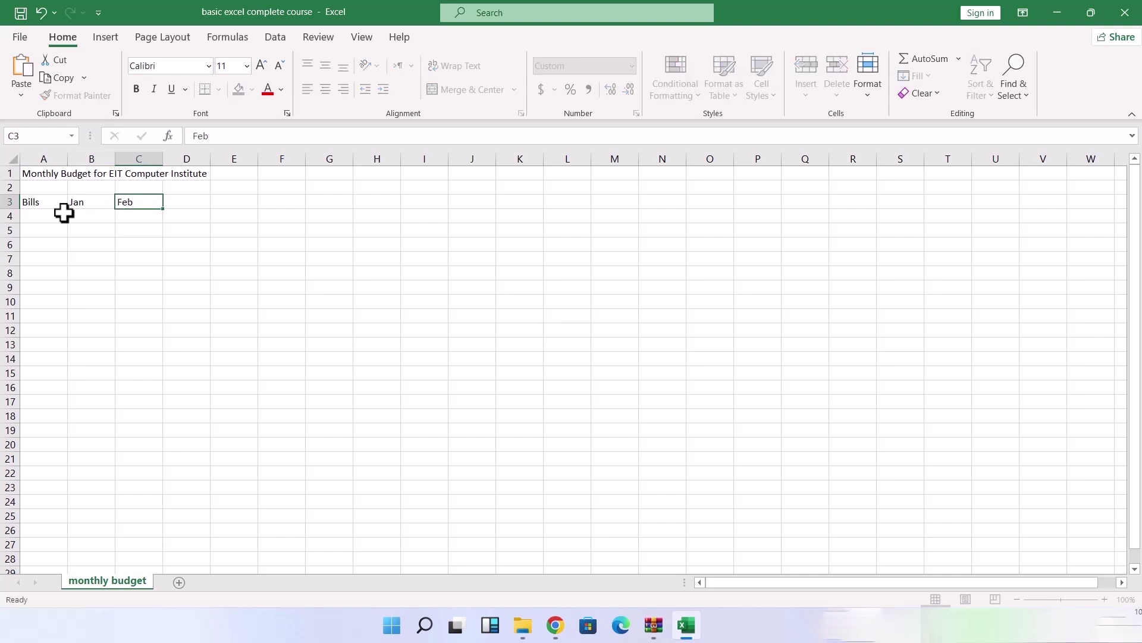
key("Tab")
type("Mar")
key("Tab")
type("April")
key("Return")
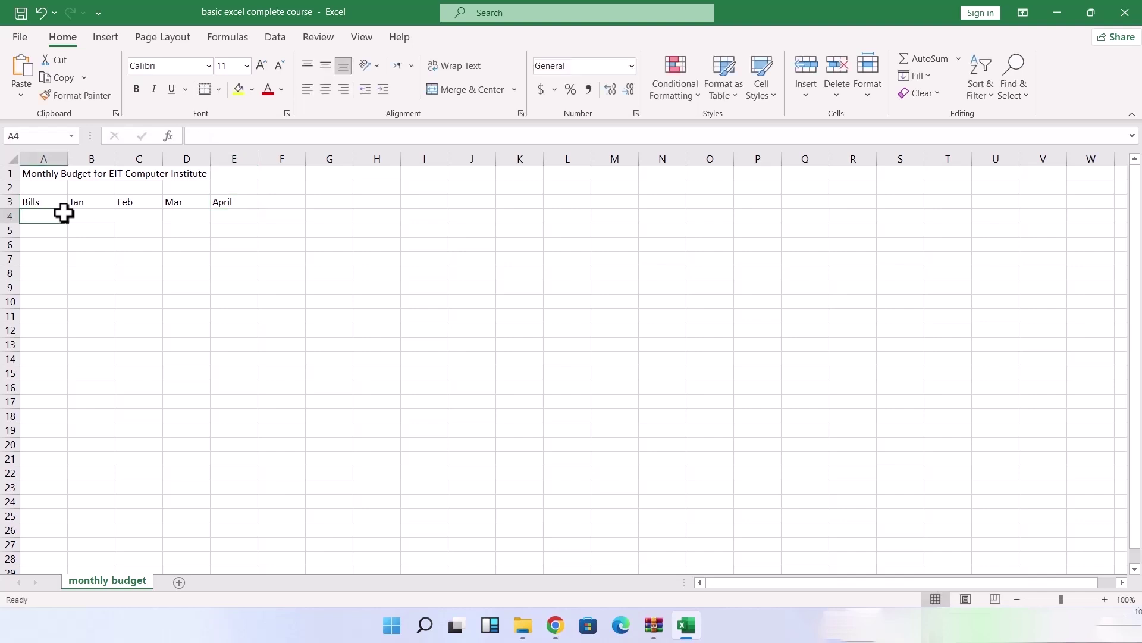
Step: Enter Salary, Food, Fuel and Others in cells A4 through A7
type("Salary")
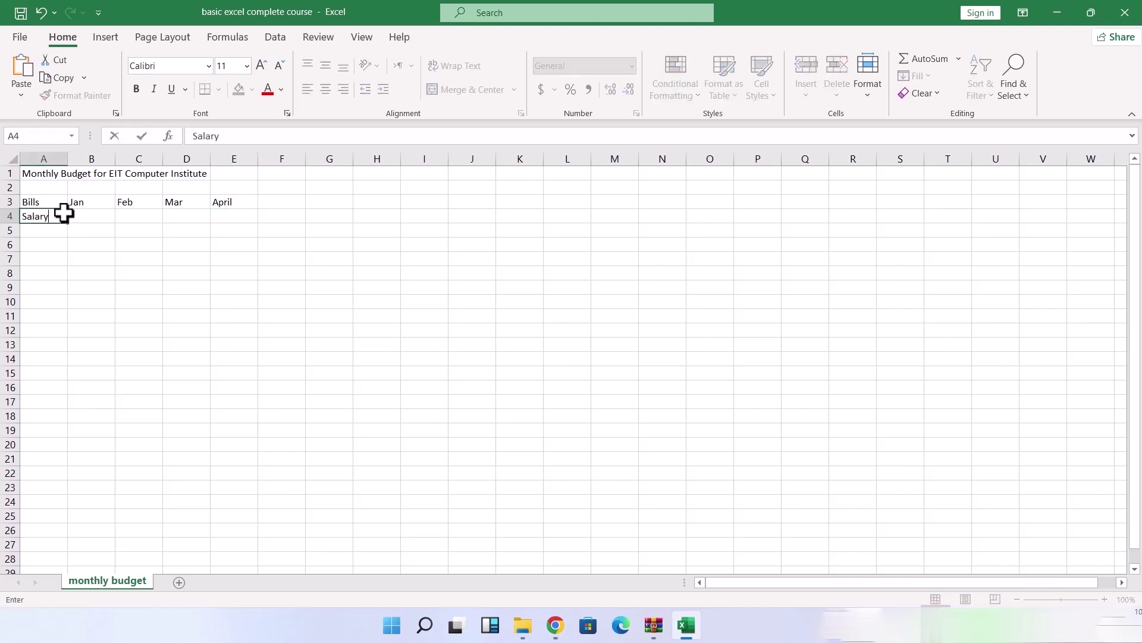
key("Return")
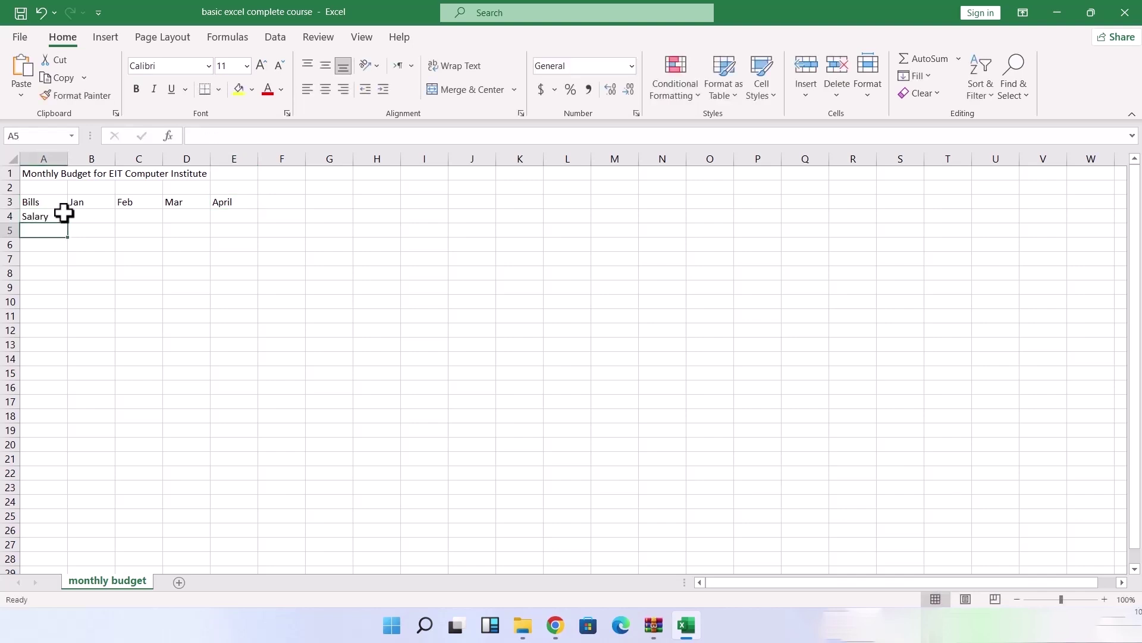
type("Food")
key("Return")
type("Fuel")
key("Return")
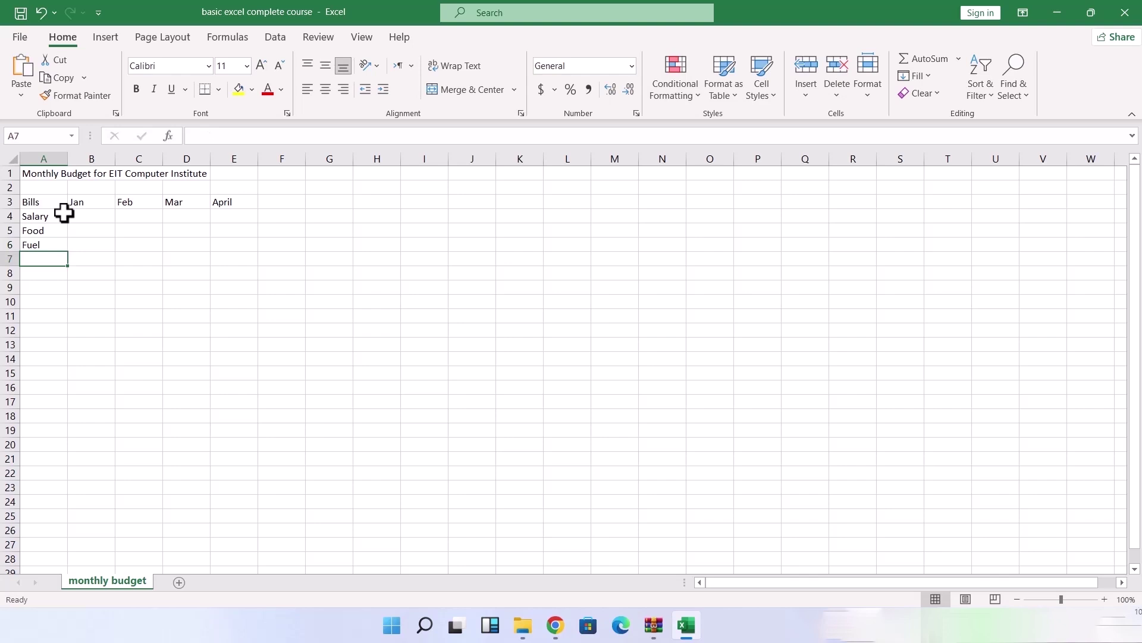
type("Oth")
key("BackSpace")
key("BackSpace")
type("thers")
key("Return")
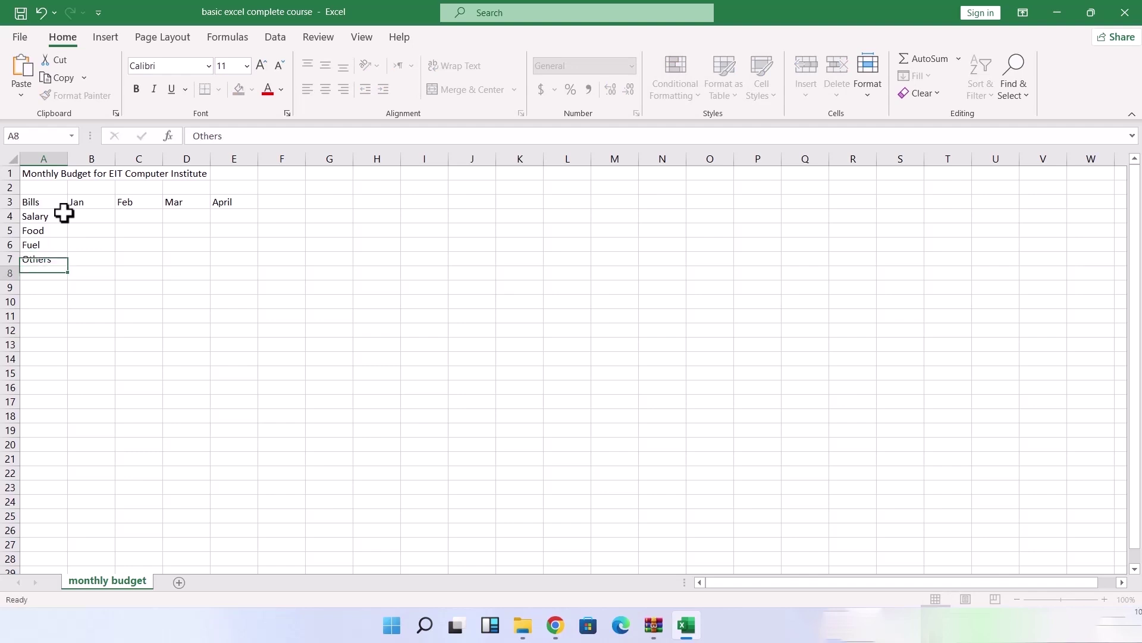
left_click(97, 215)
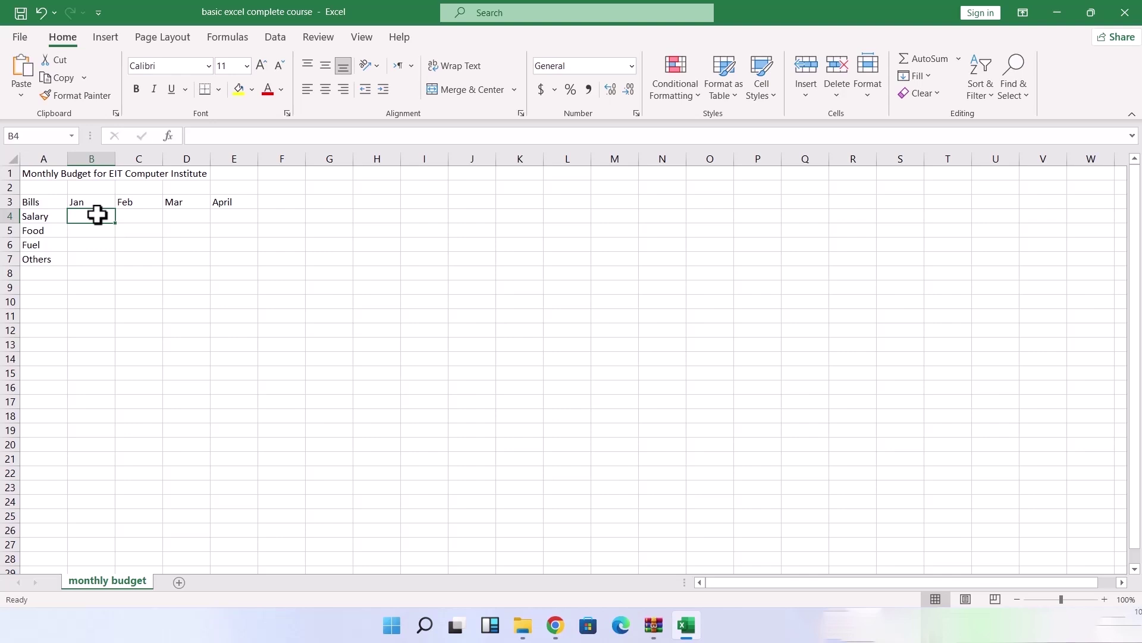
left_click(42, 206)
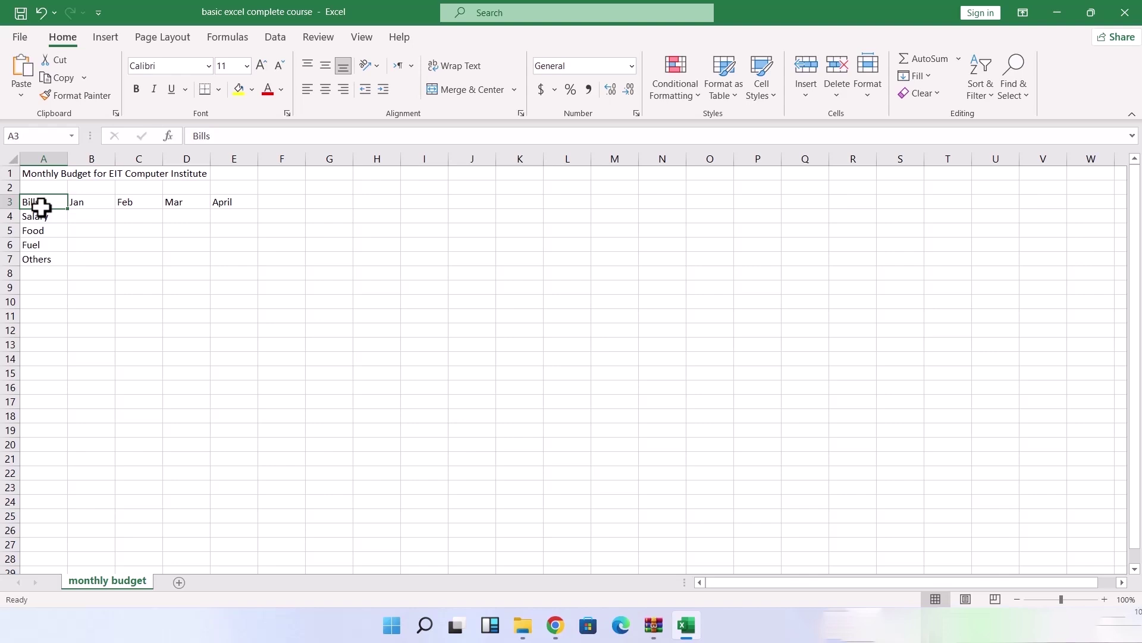
key("Right")
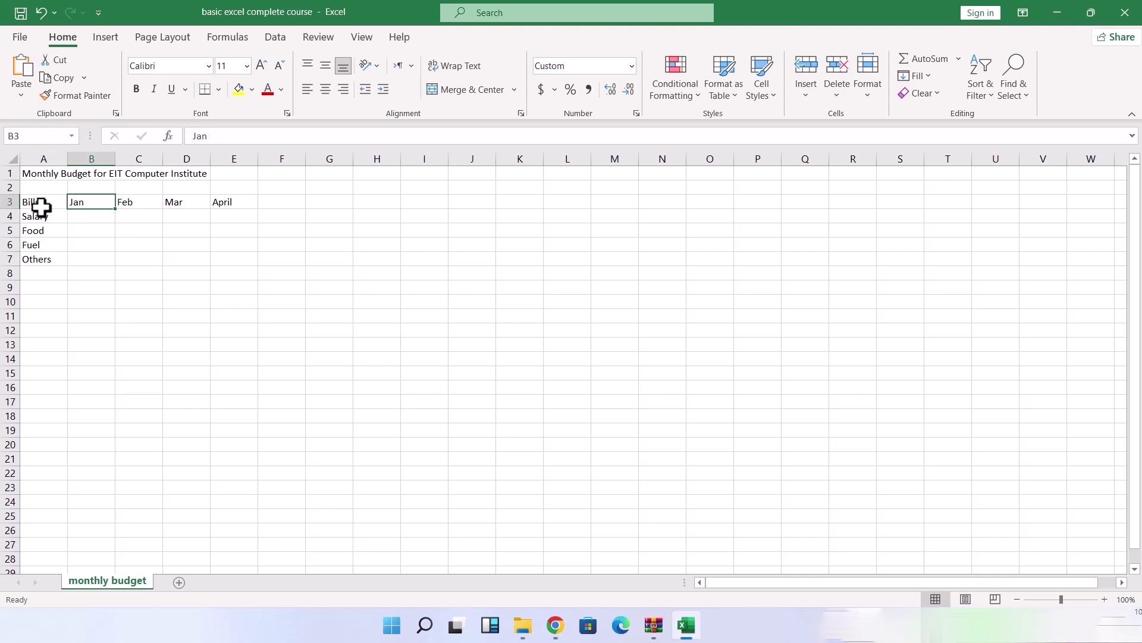
key("Right")
key("Right")
key("Right")
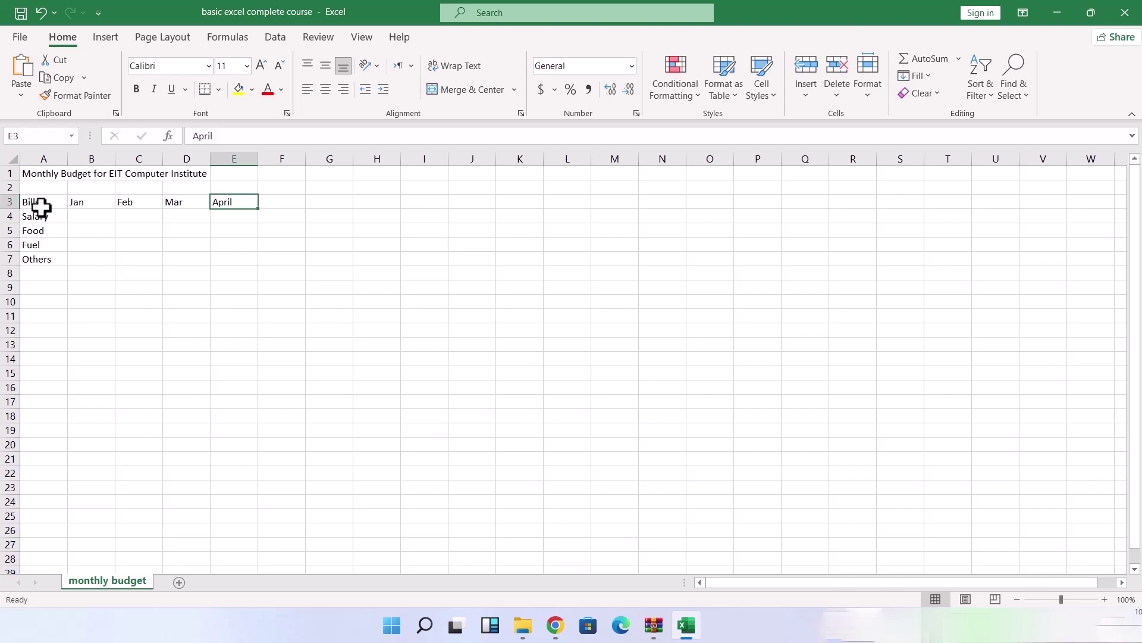
left_click(40, 211)
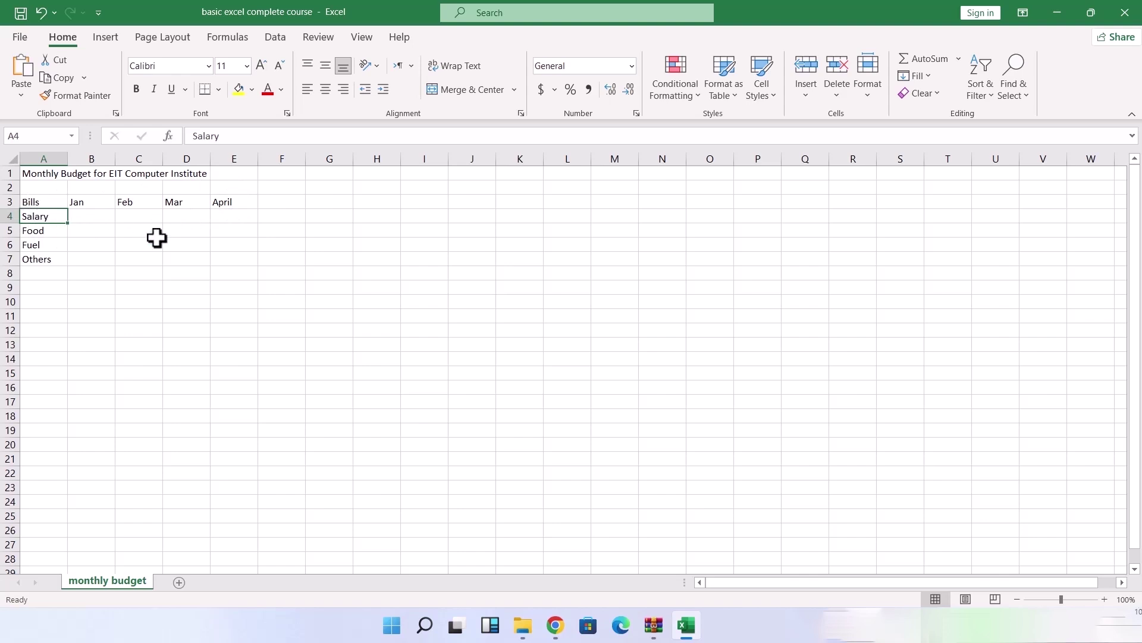
key("Right")
key("Right")
key("Right")
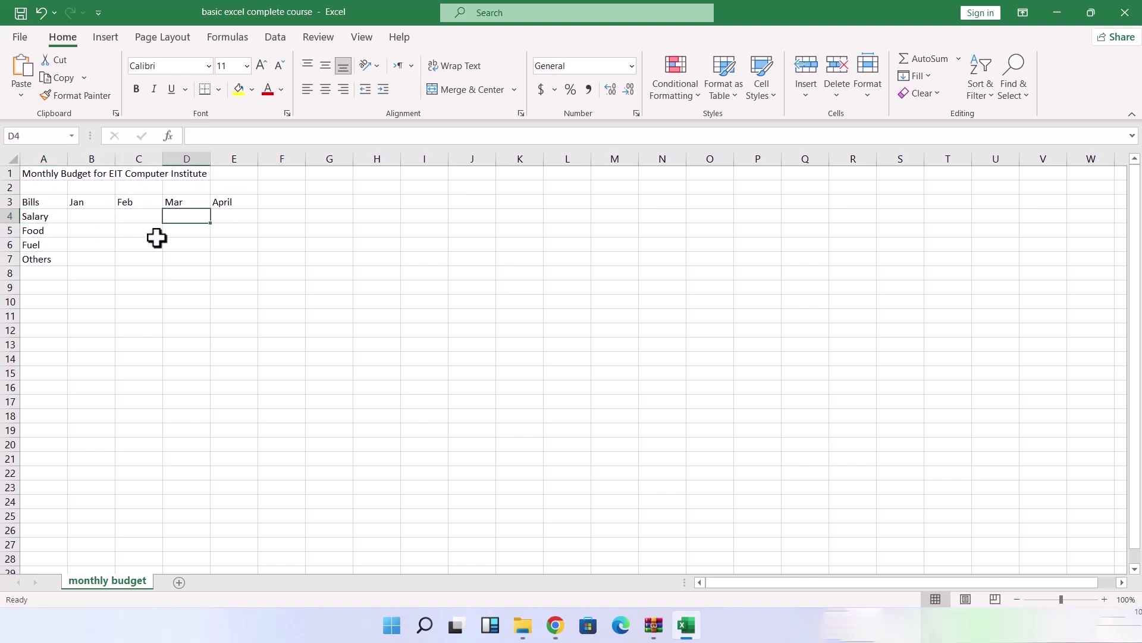
key("Right")
key("Return")
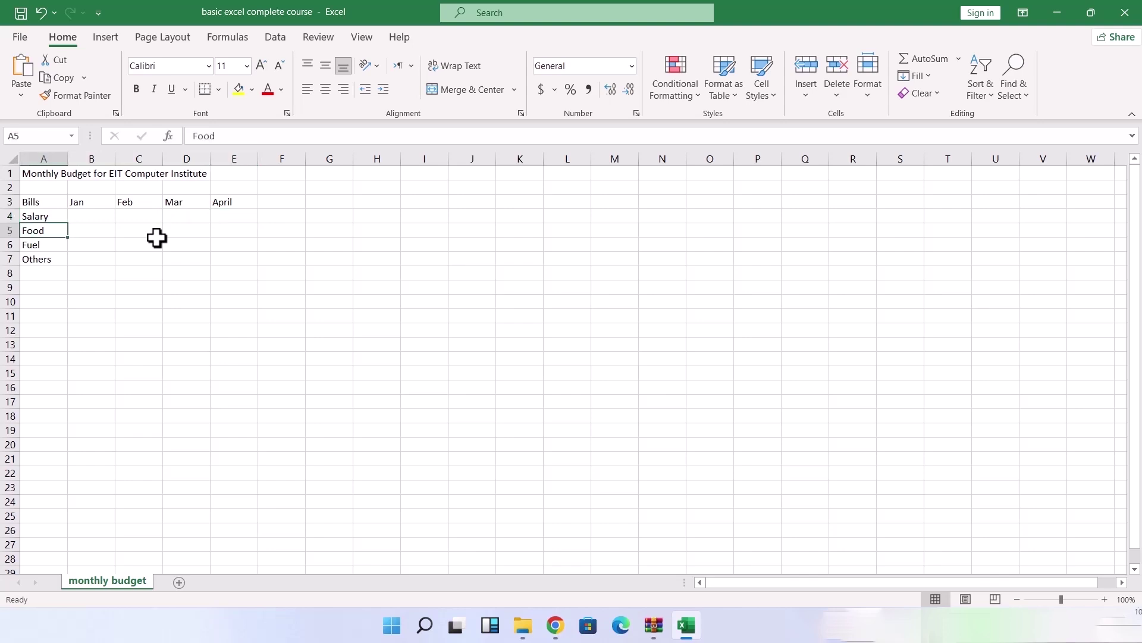
key("Right")
key("Right")
key("Right")
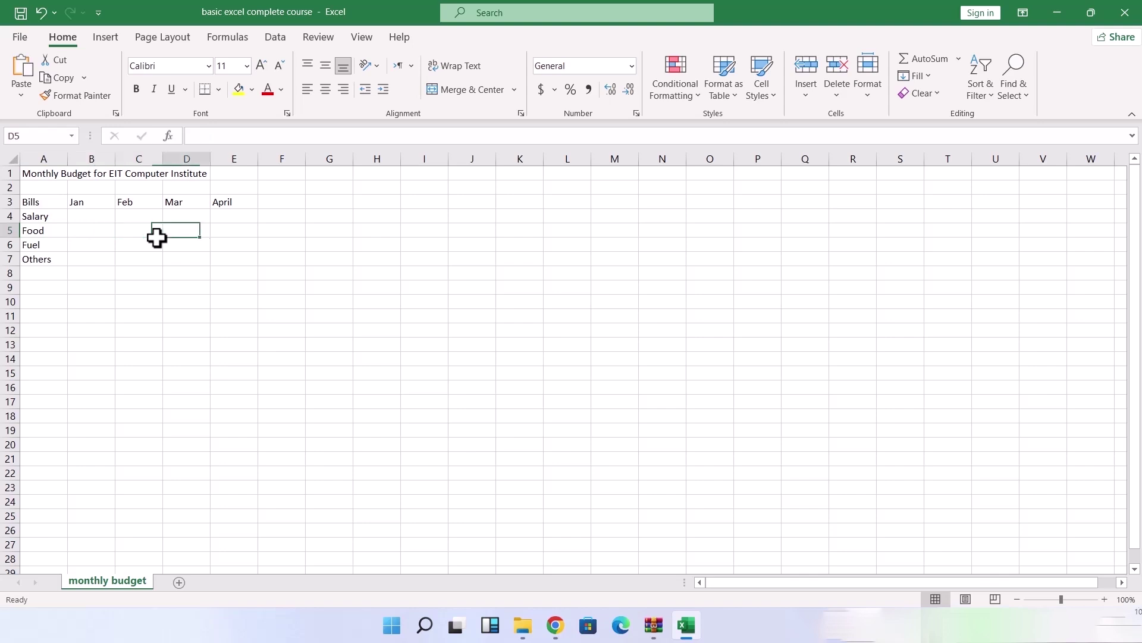
key("Right")
key("Return")
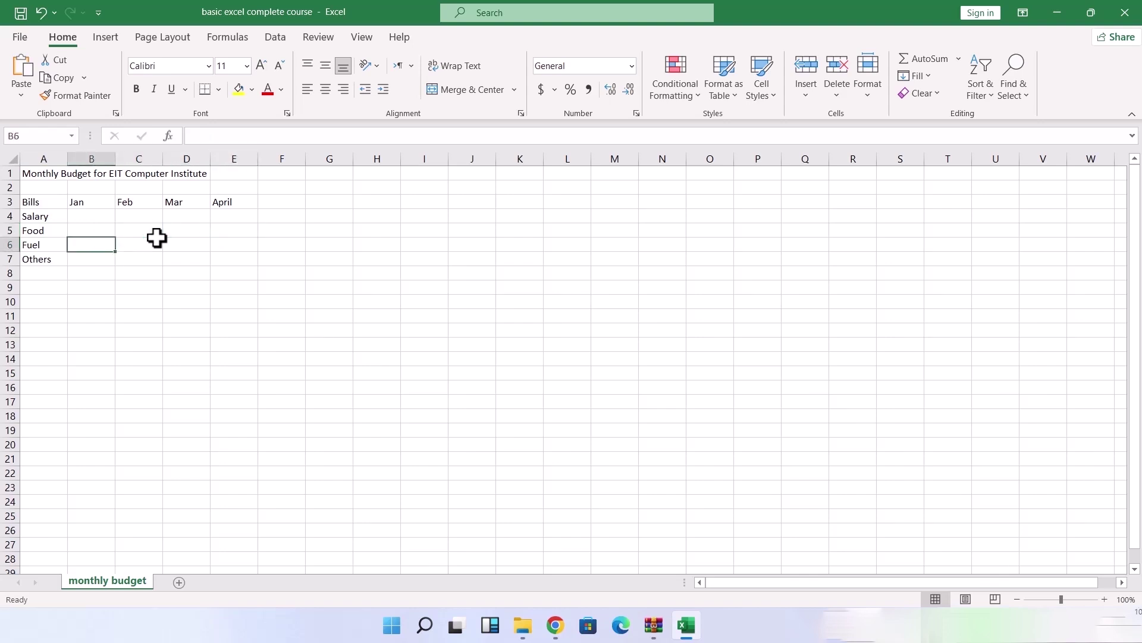
key("Left")
key("Up")
key("Up")
key("Up")
key("Down")
key("Down")
key("Down")
key("Down")
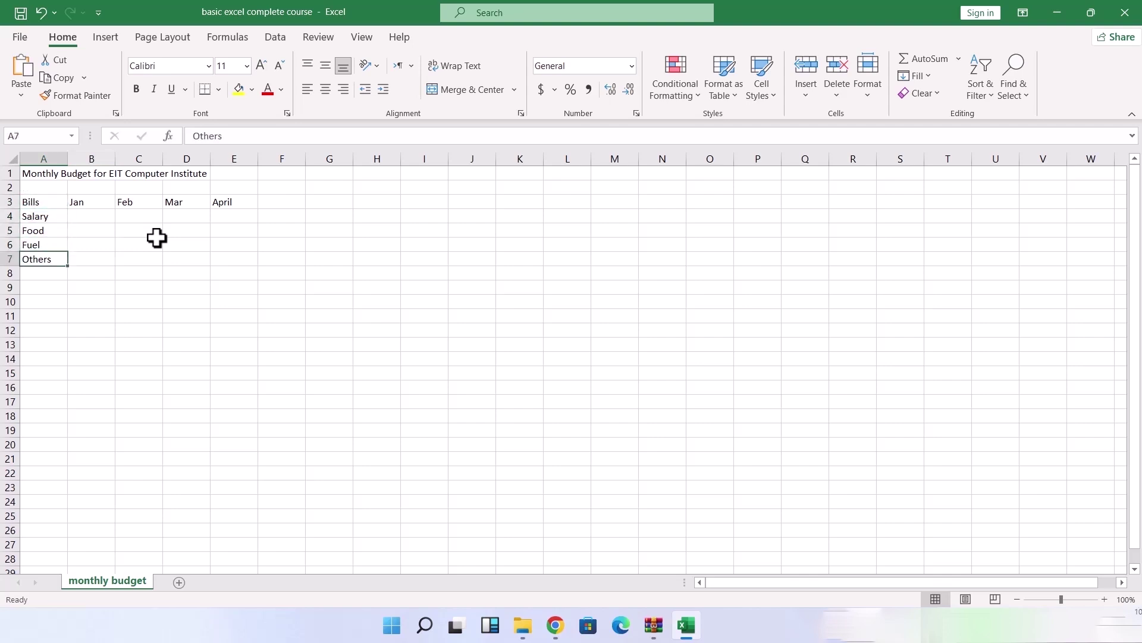
key("Up")
key("Up")
key("Up")
key("Up")
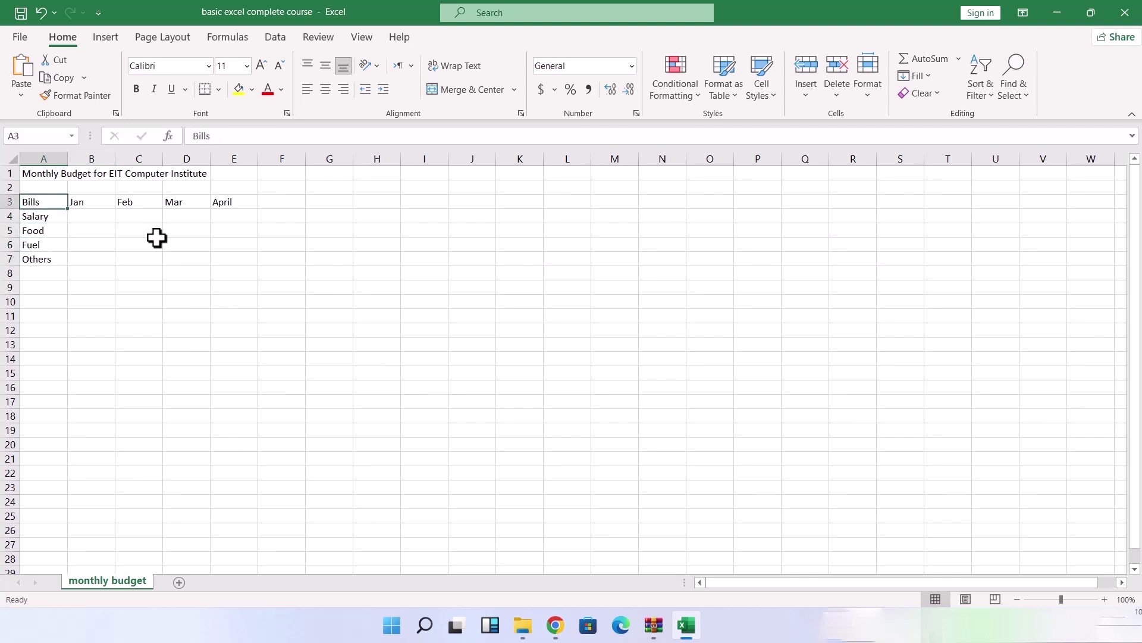
key("Right")
key("Right")
key("Right")
key("Right")
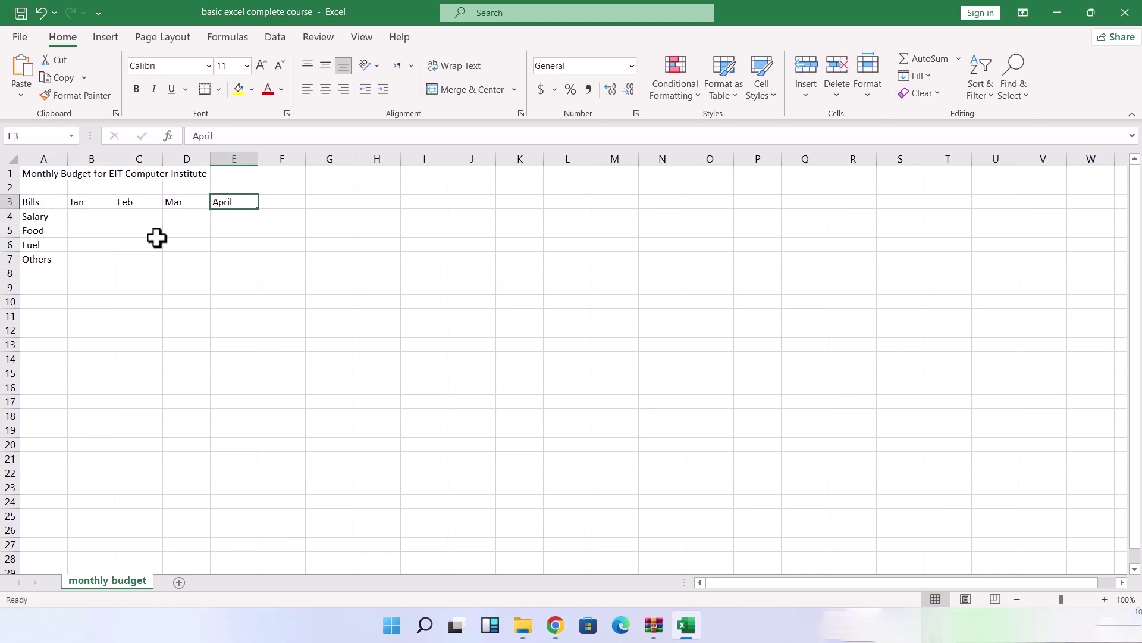
key("Down")
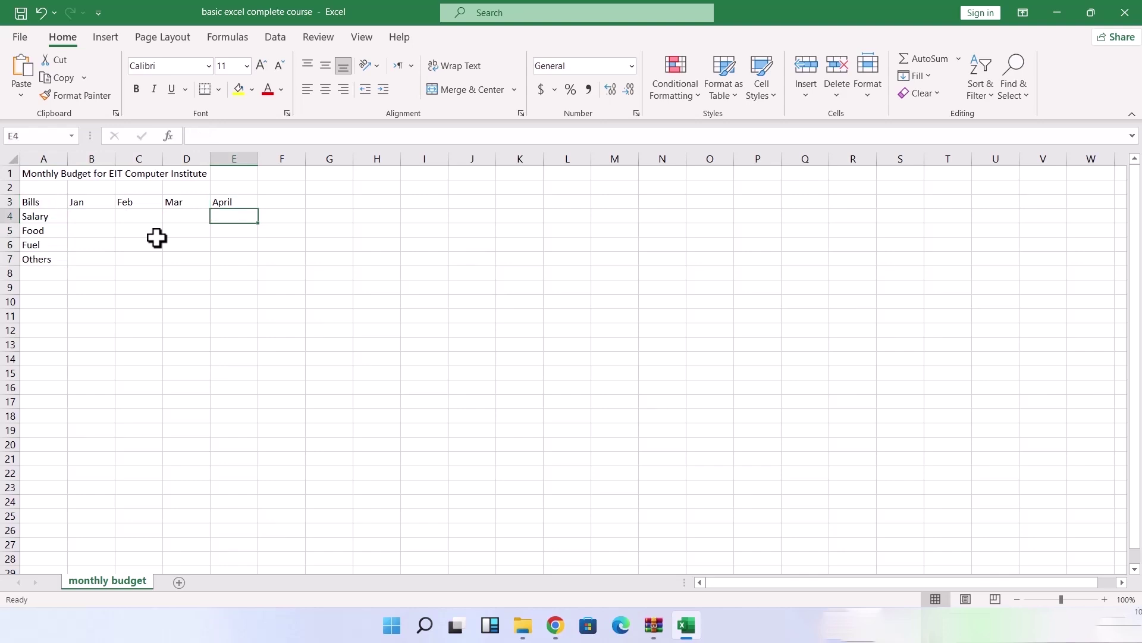
key("Left")
key("Left")
key("Left")
key("Left")
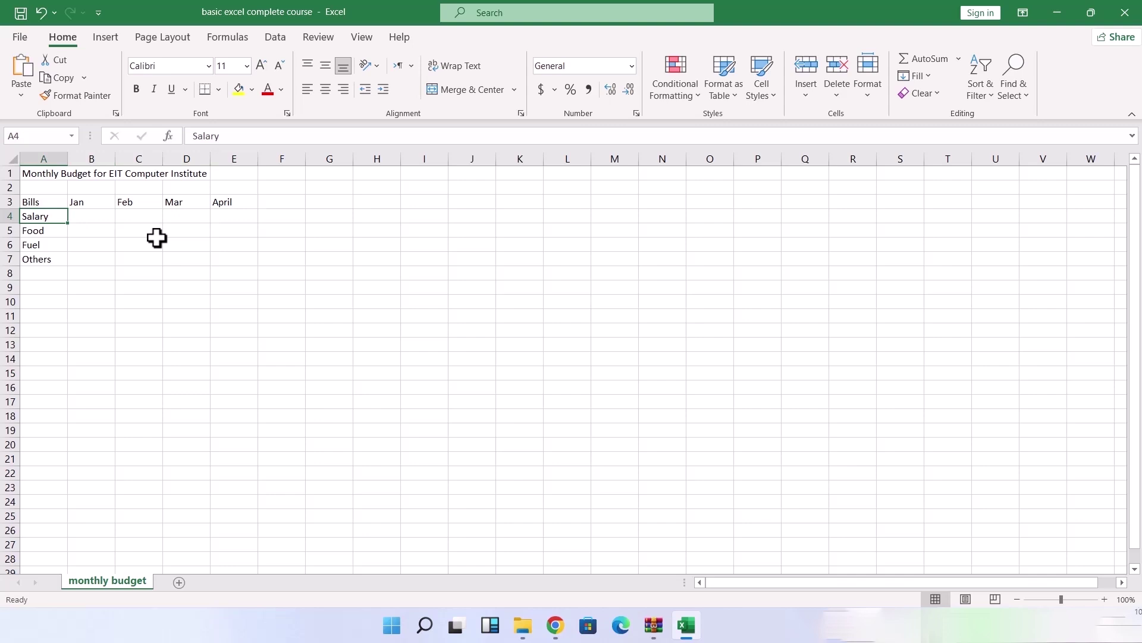
key("Right")
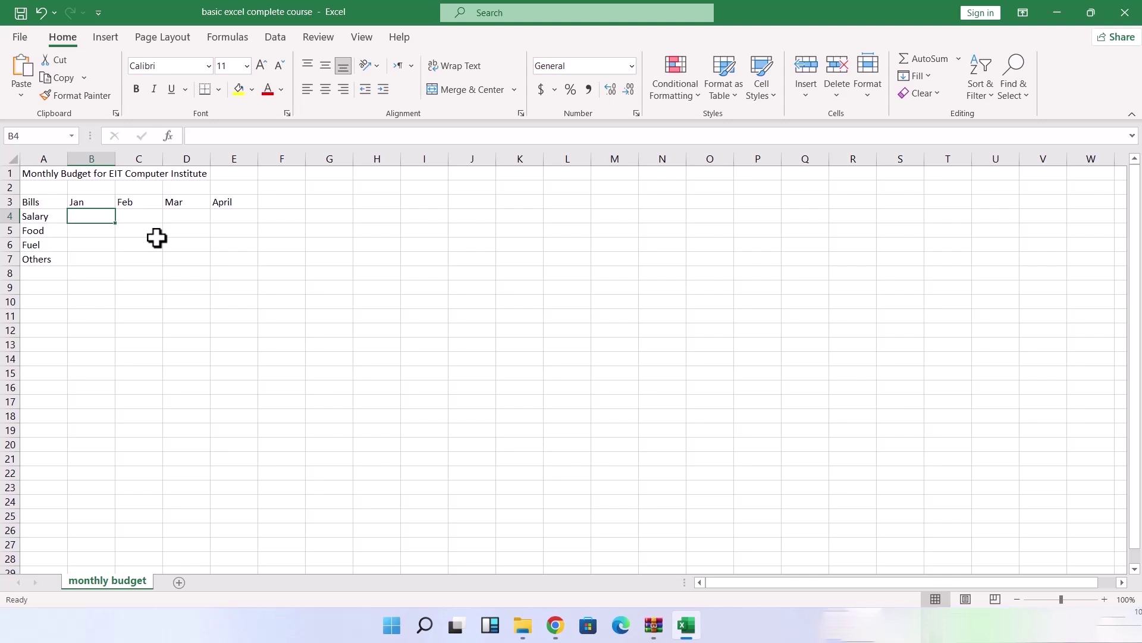
key("Left")
key("Up")
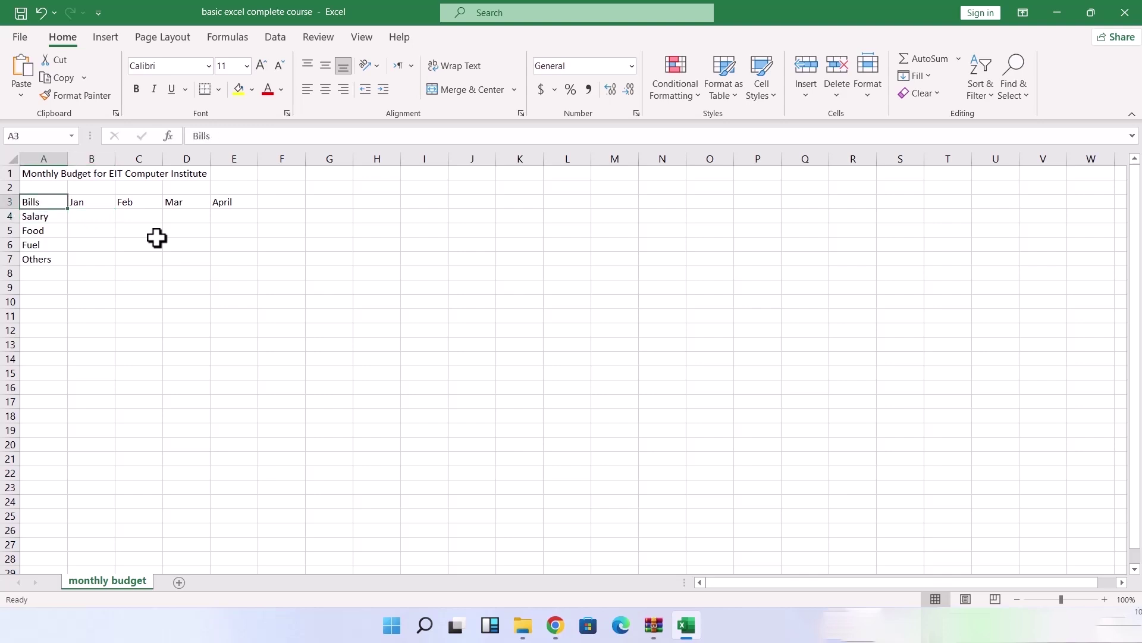
key("Right")
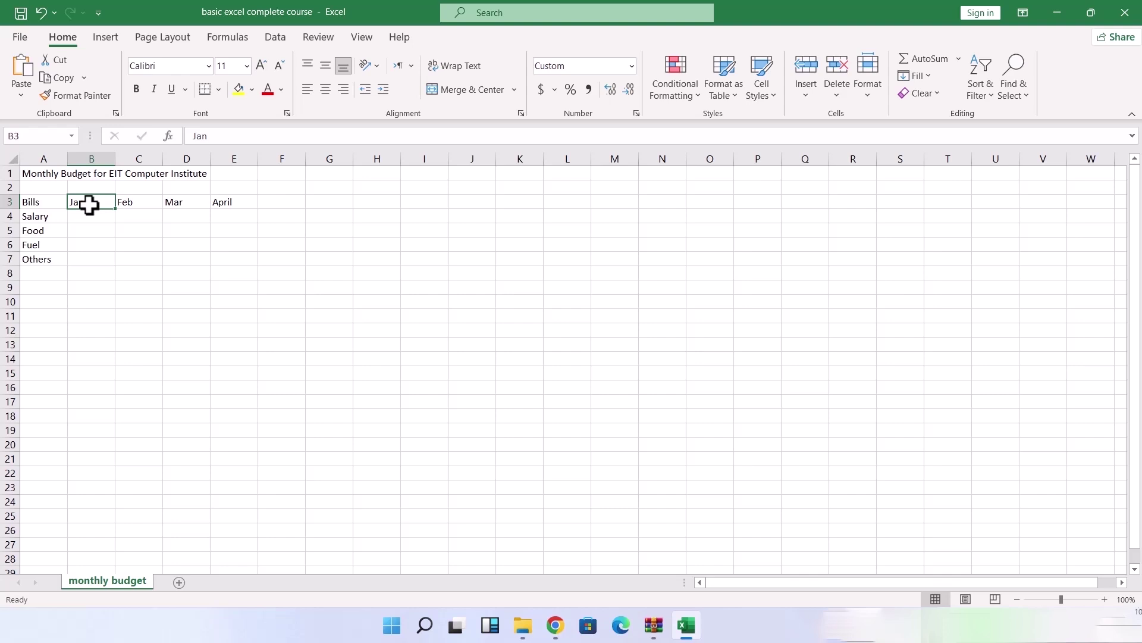
type("5s")
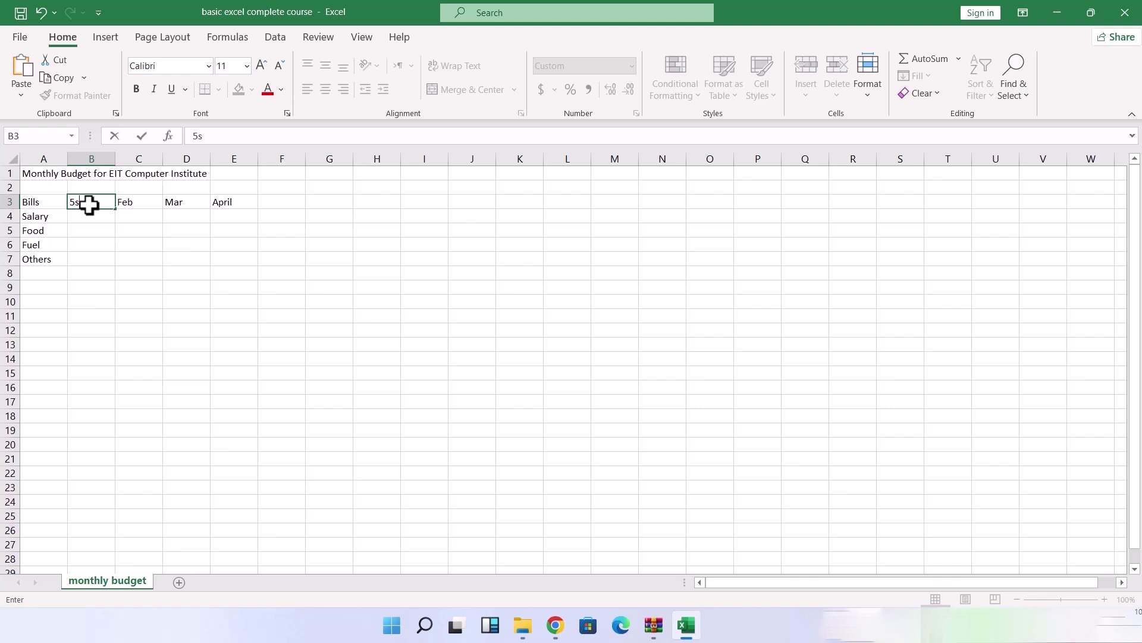
key("Escape")
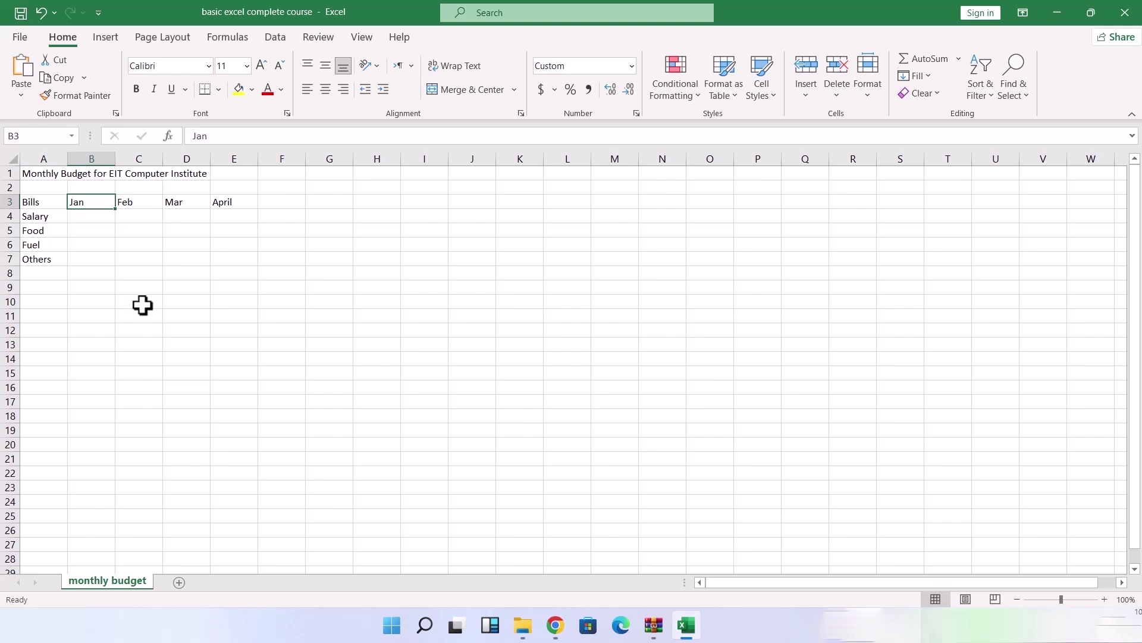
Step: Change B3 from Jan to Jan-2024 so it shows the date Jan-24
double_click(96, 203)
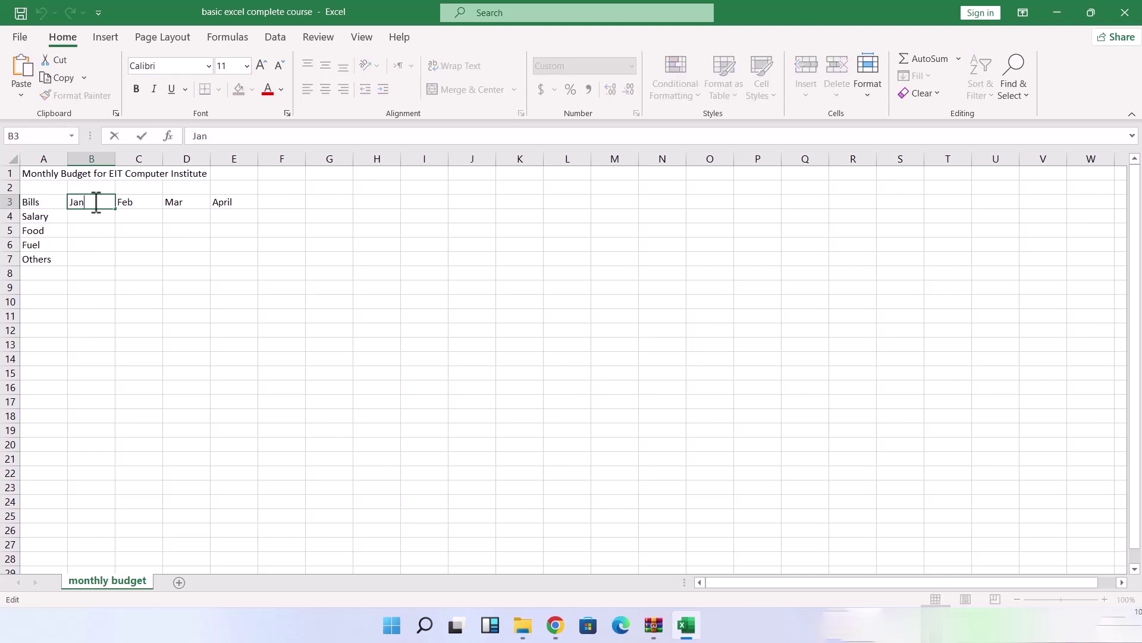
type("-")
type("2")
key("Escape")
key("F2")
type("-2")
type("024")
key("Return")
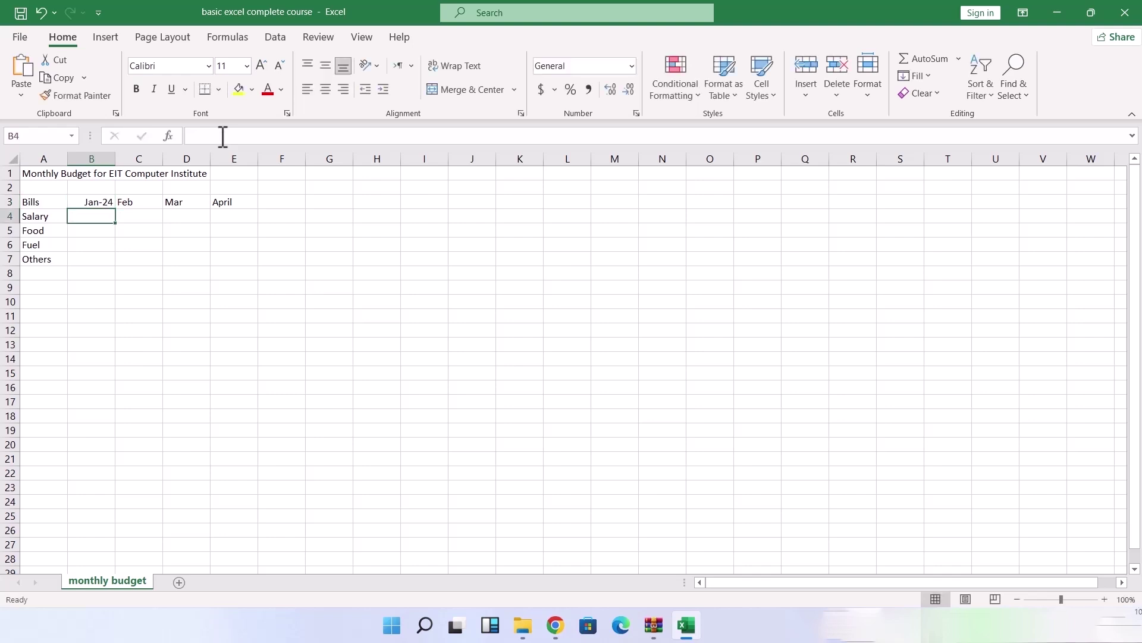